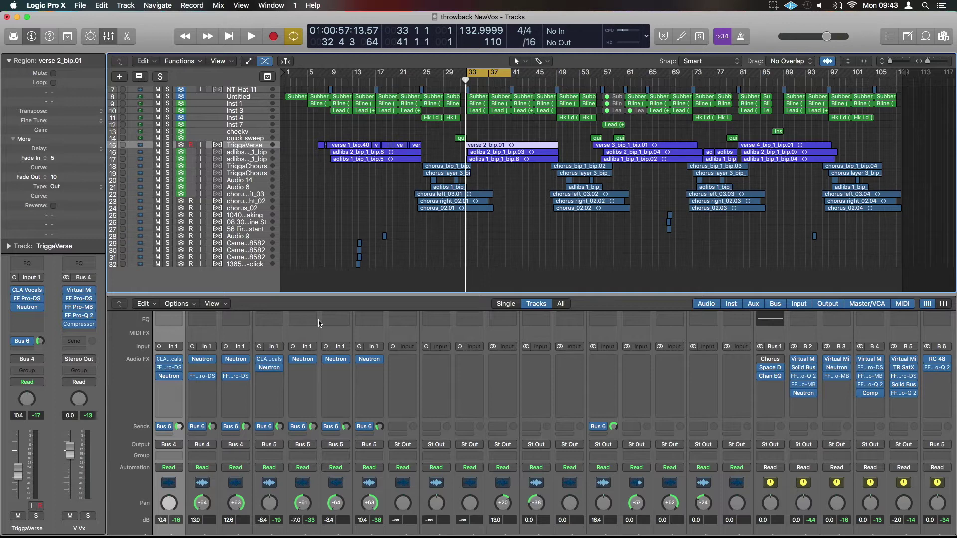
Play back the mix, then inspect TriggaVerse's Pro-DS and Neutron plug-ins side by side
key(space)
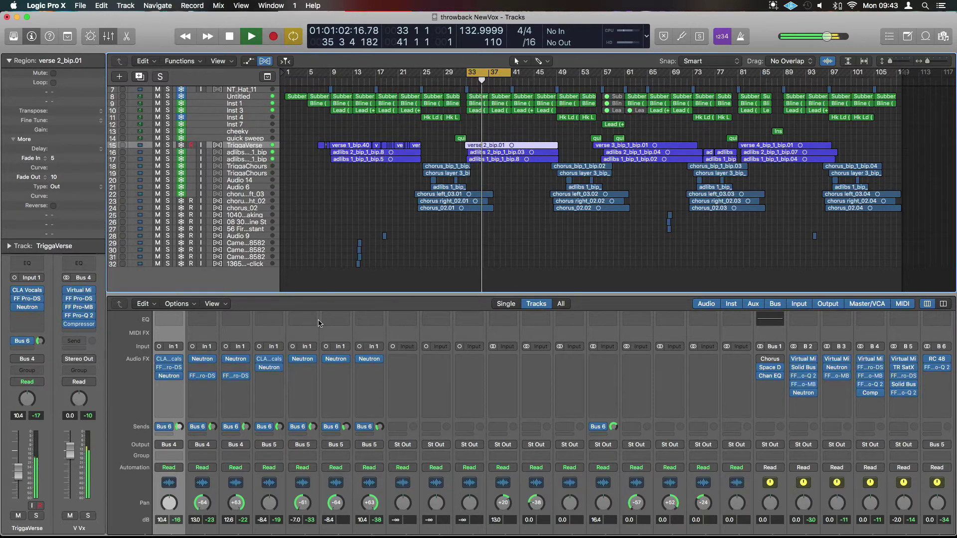
key(space)
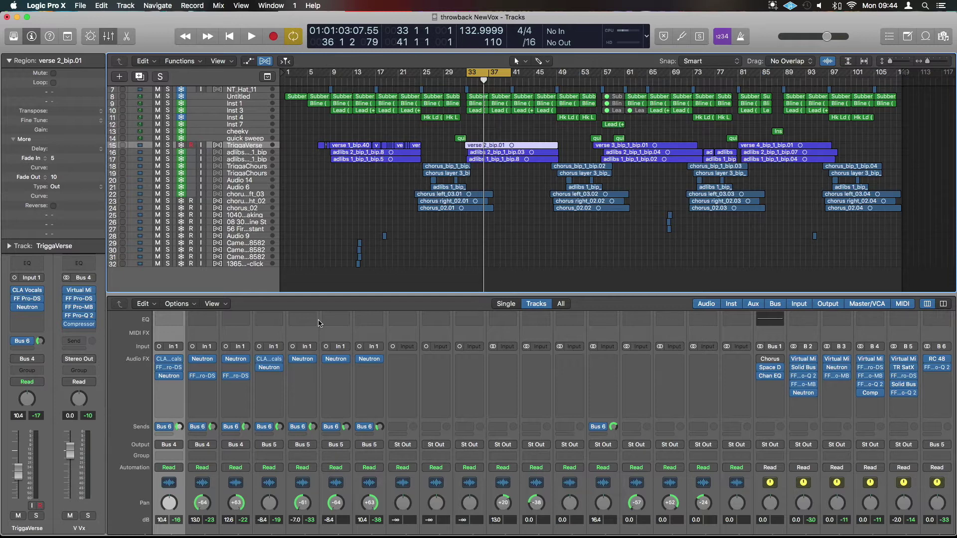
click(170, 369)
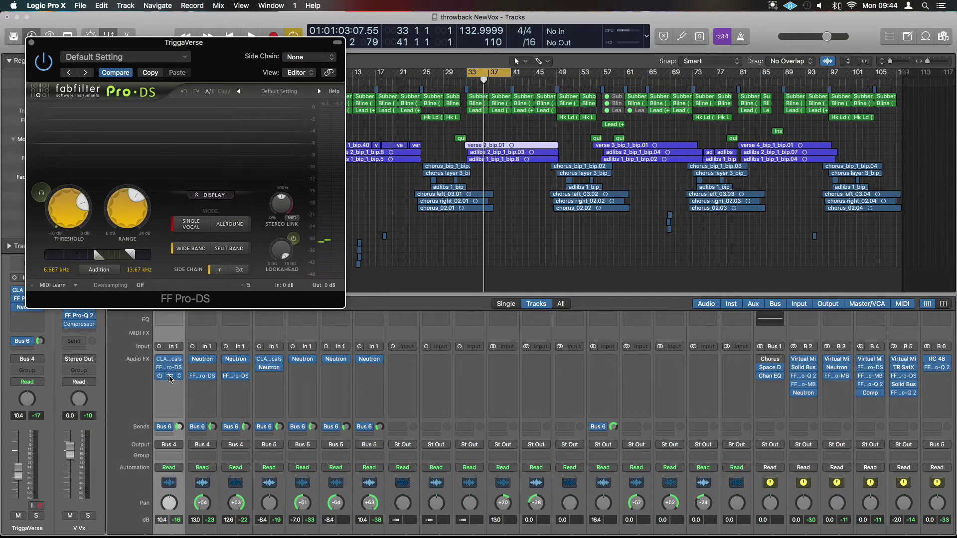
click(170, 377)
drag(276, 76, 593, 76)
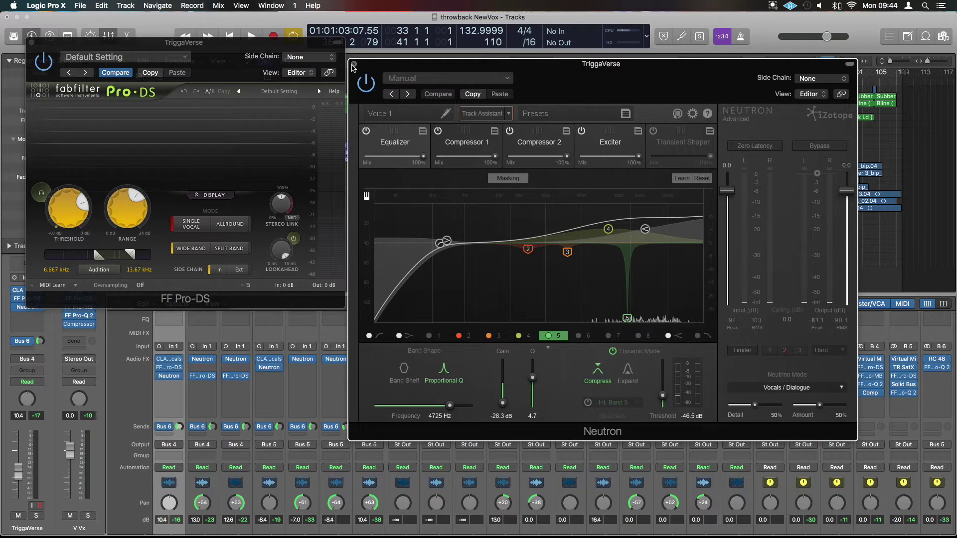
key(v)
Inspect the Pro-Q 2 EQ on the V Vx channel
scroll(676, 396, down, 5)
scroll(675, 396, right, 3)
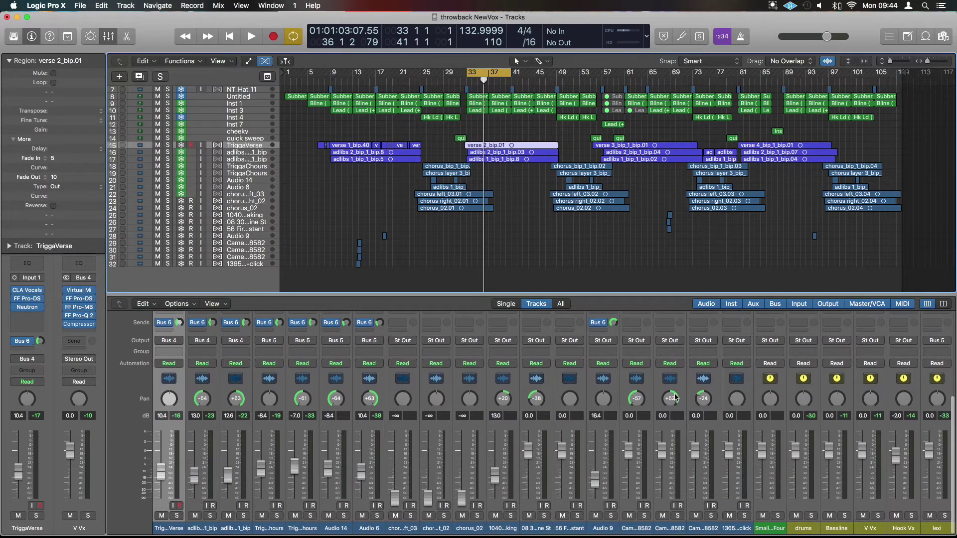
scroll(698, 403, left, 2)
scroll(748, 413, up, 3)
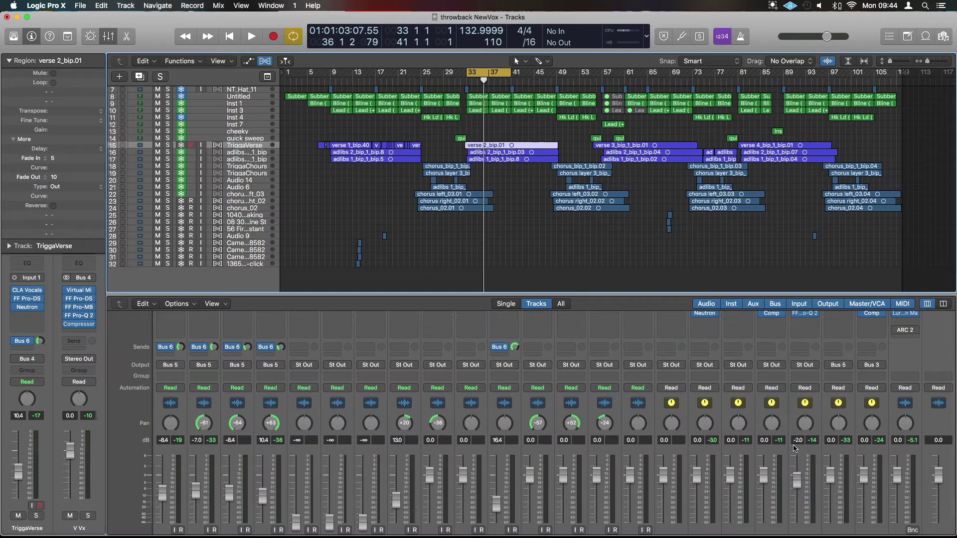
scroll(795, 423, up, 6)
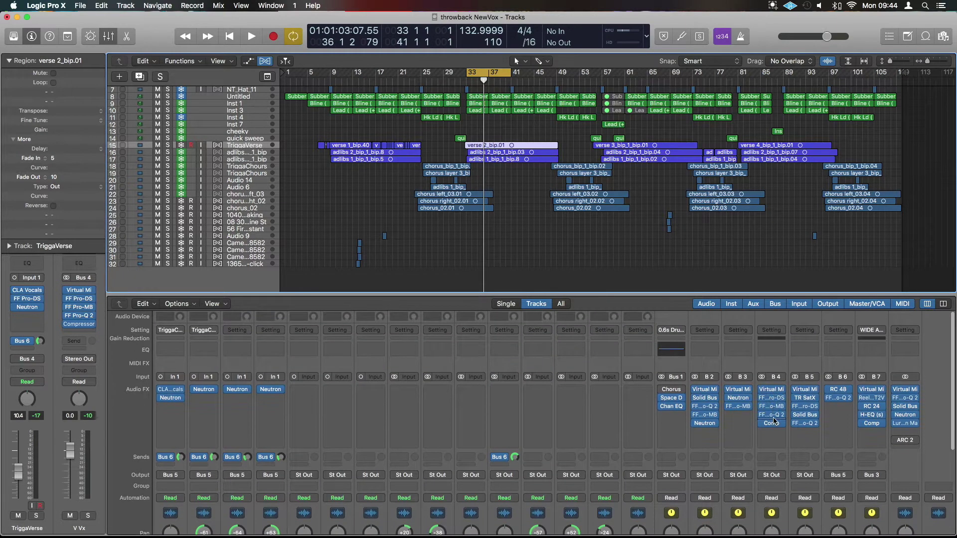
click(772, 417)
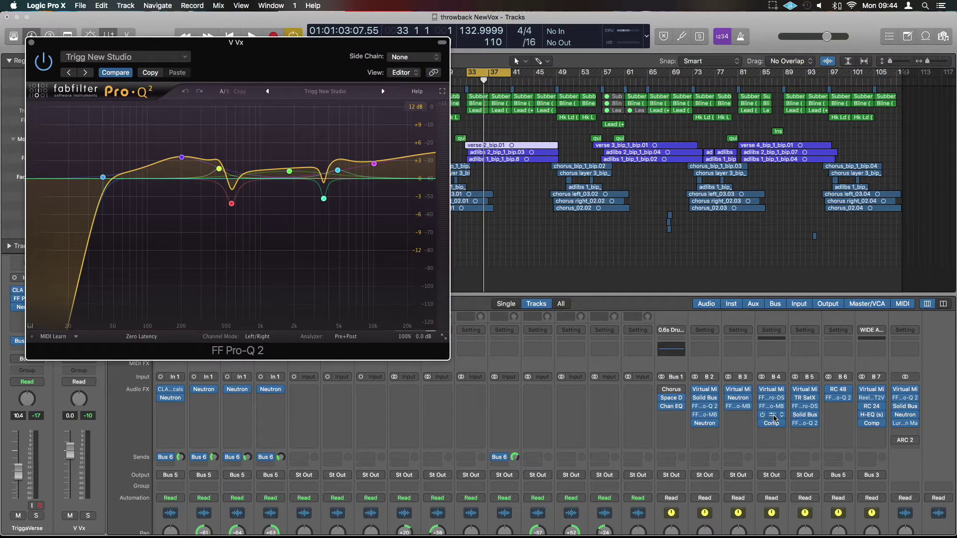
click(31, 43)
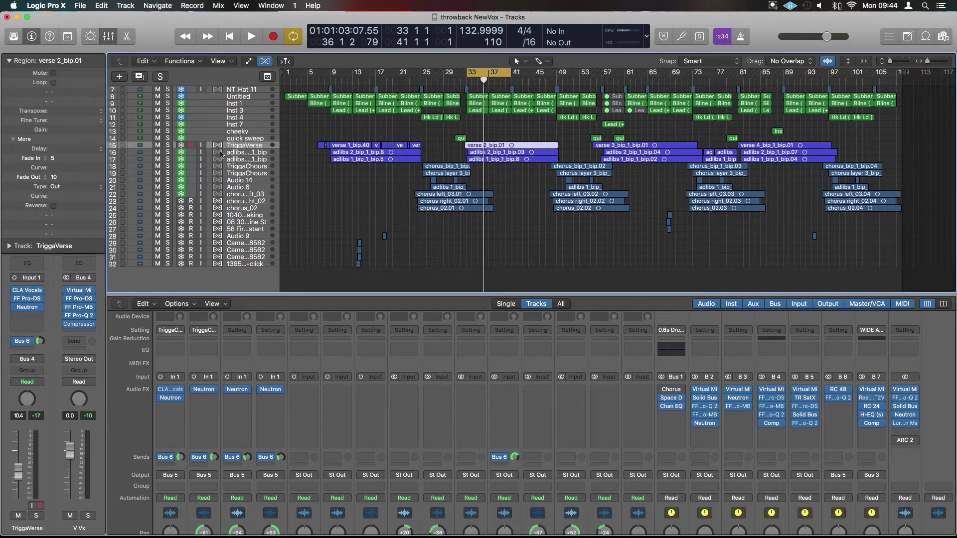
Create a new audio track, Audio 21
click(120, 77)
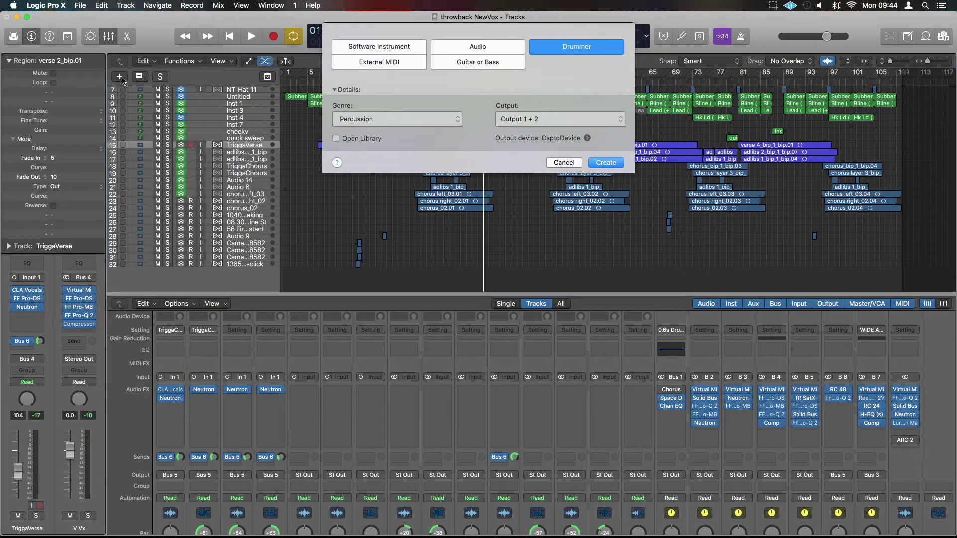
click(471, 50)
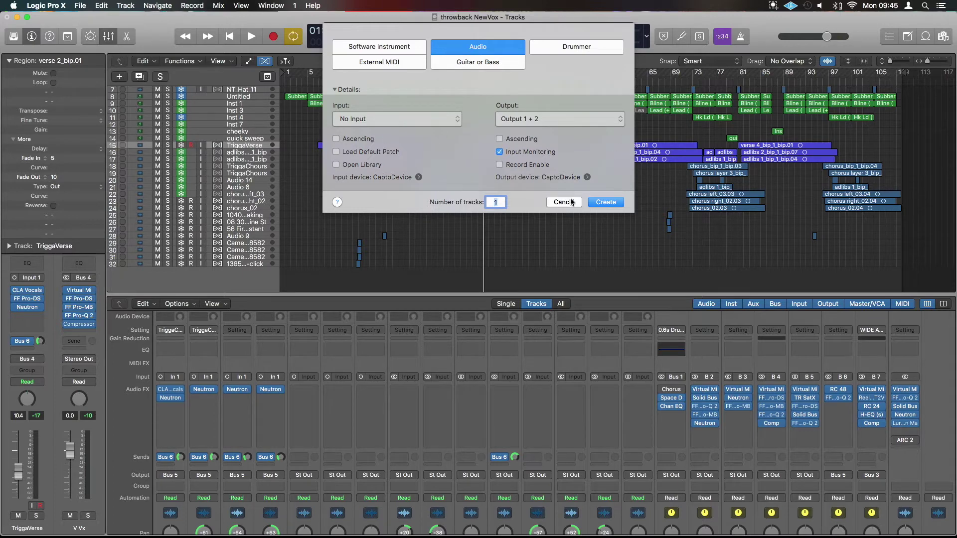
click(605, 202)
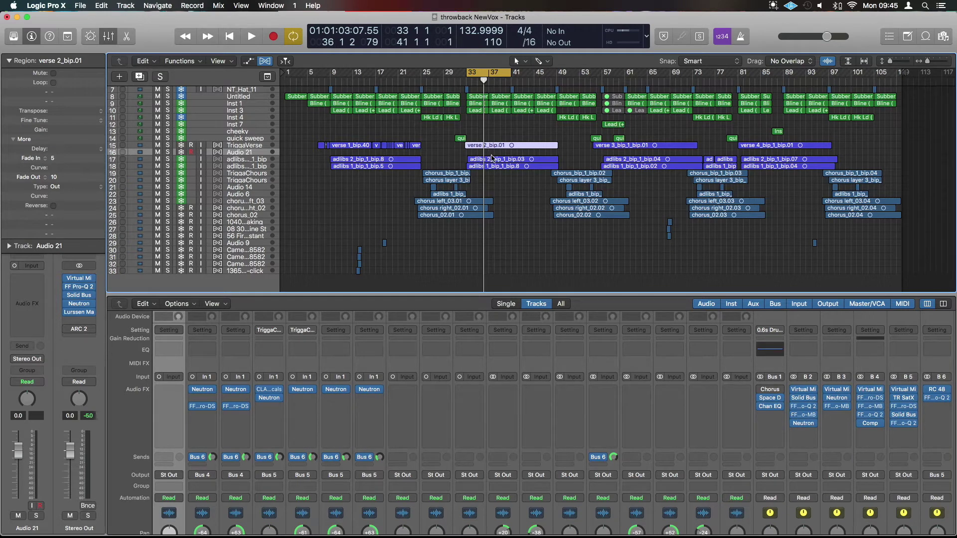
Copy the verse 2 region onto Audio 21 at bar 33 and solo Audio 21
drag(499, 149, 499, 152)
ctrl+alt+click(454, 155)
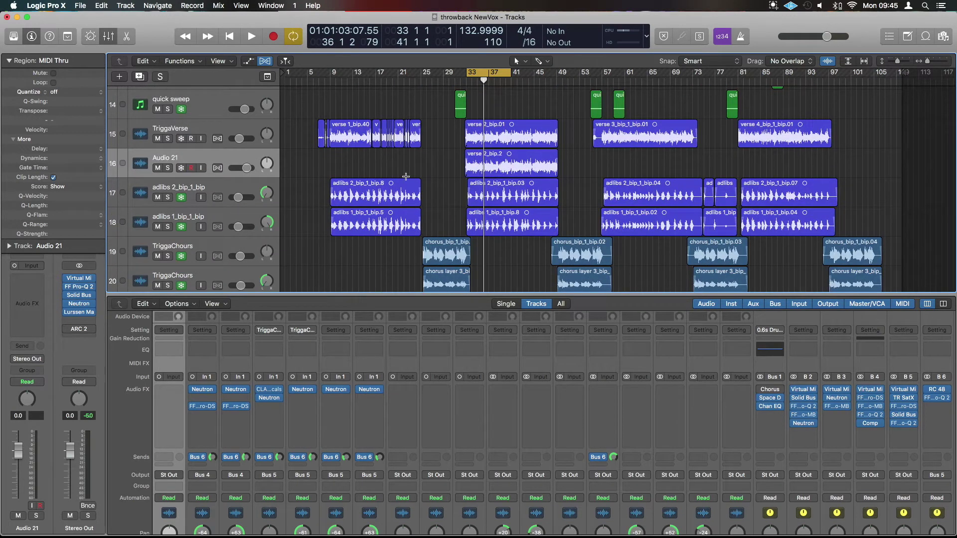
click(168, 168)
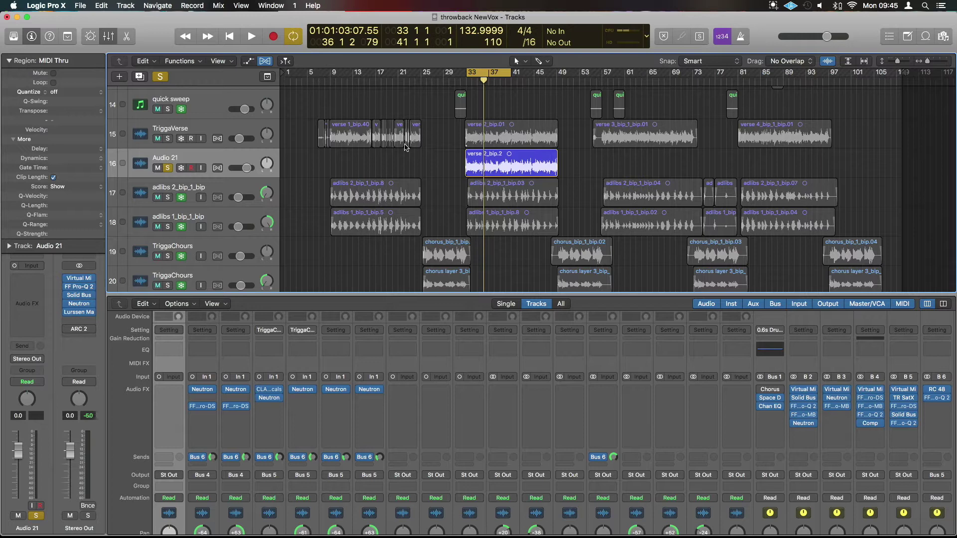
click(232, 160)
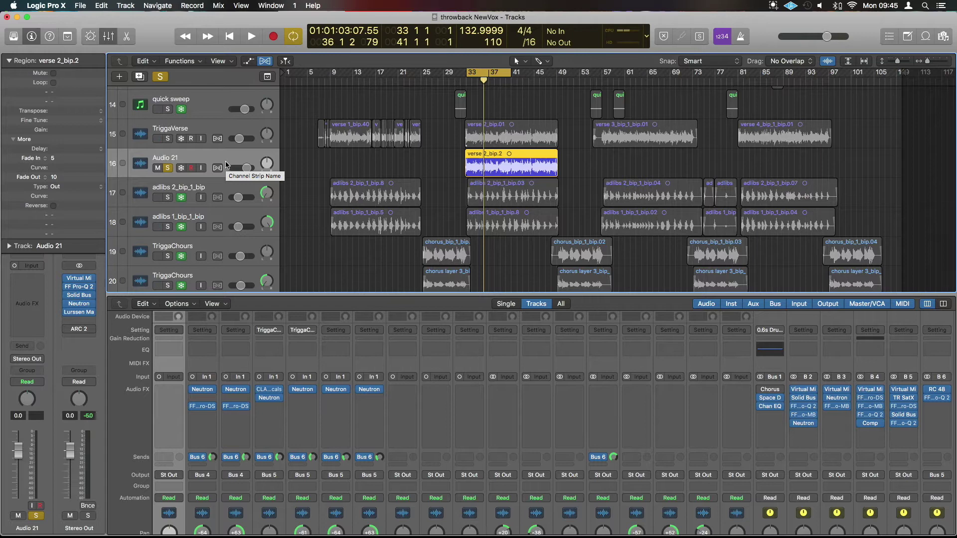
Play the soloed Audio 21 track briefly, then unsolo it
key(space)
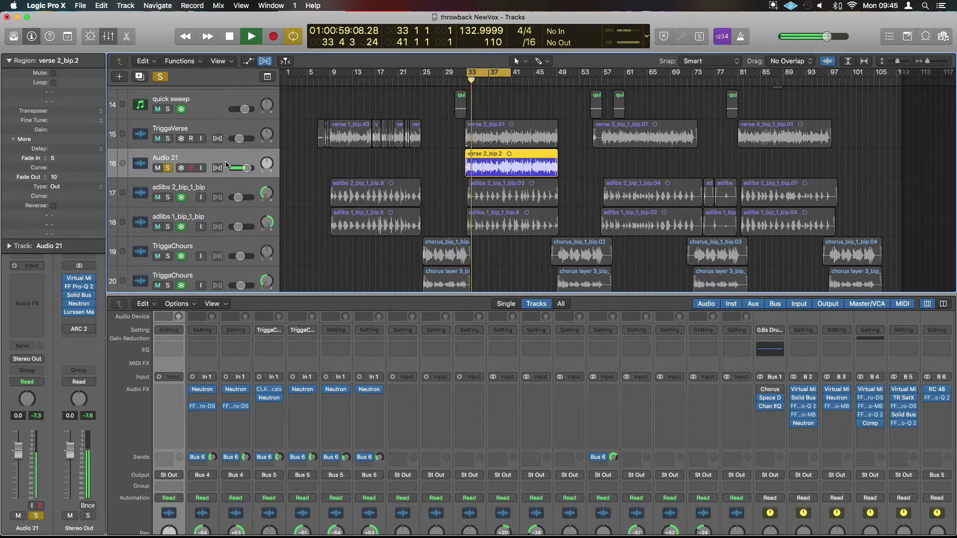
key(space)
click(168, 168)
Listen to TriggaVerse soloed, then unsolo it and select the TriggaVerse track
click(168, 139)
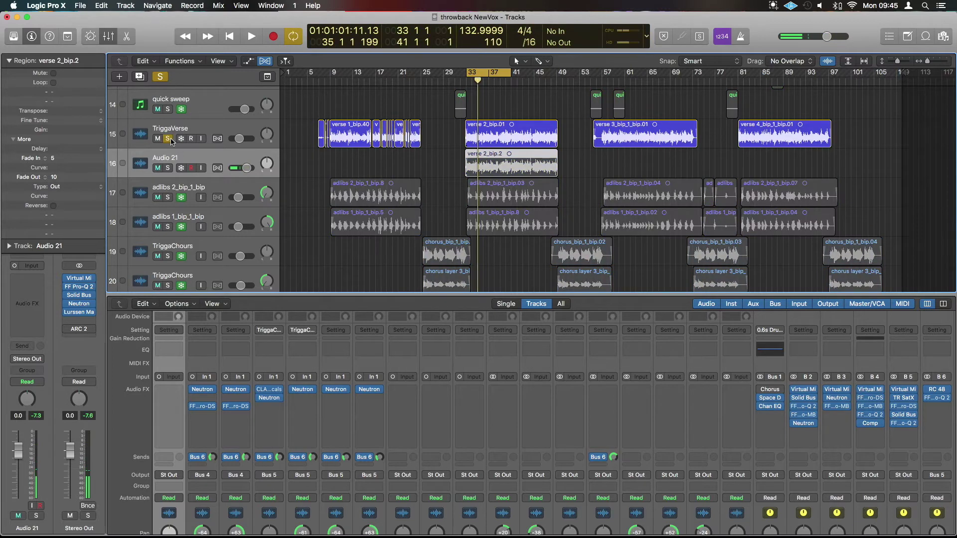
key(space)
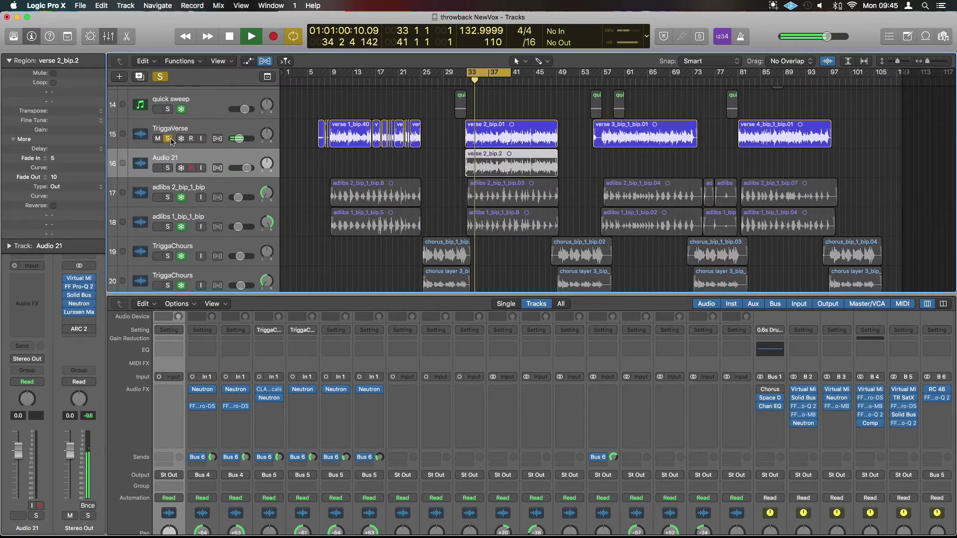
key(space)
click(169, 139)
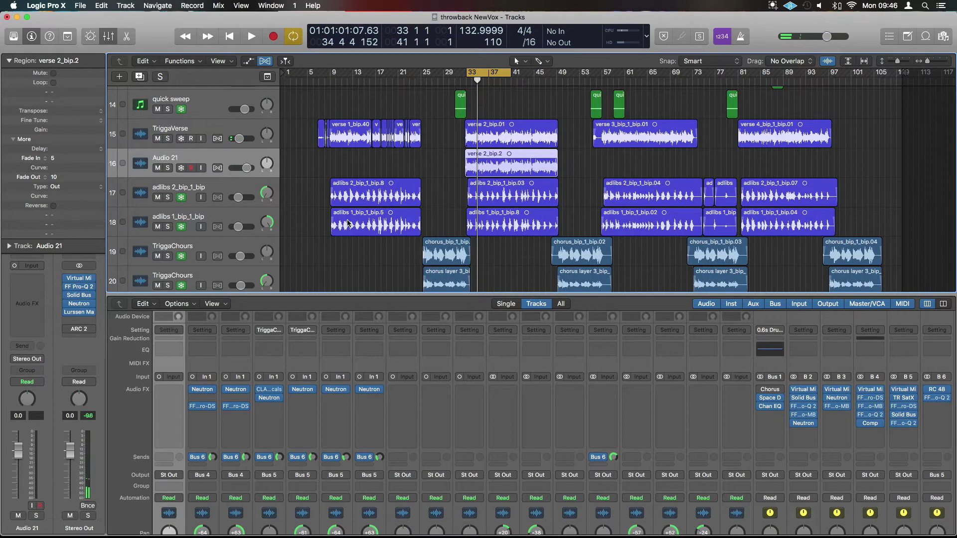
click(223, 145)
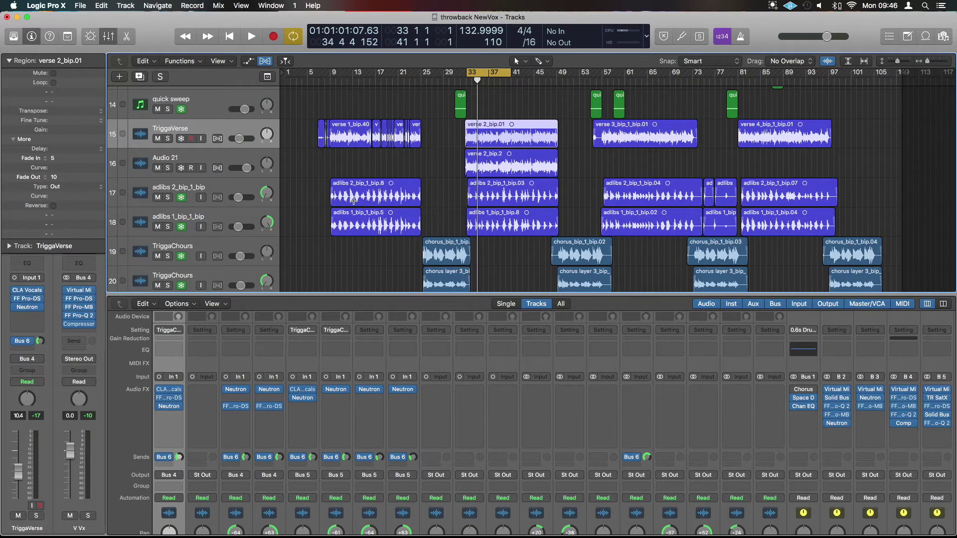
scroll(174, 366, down, 2)
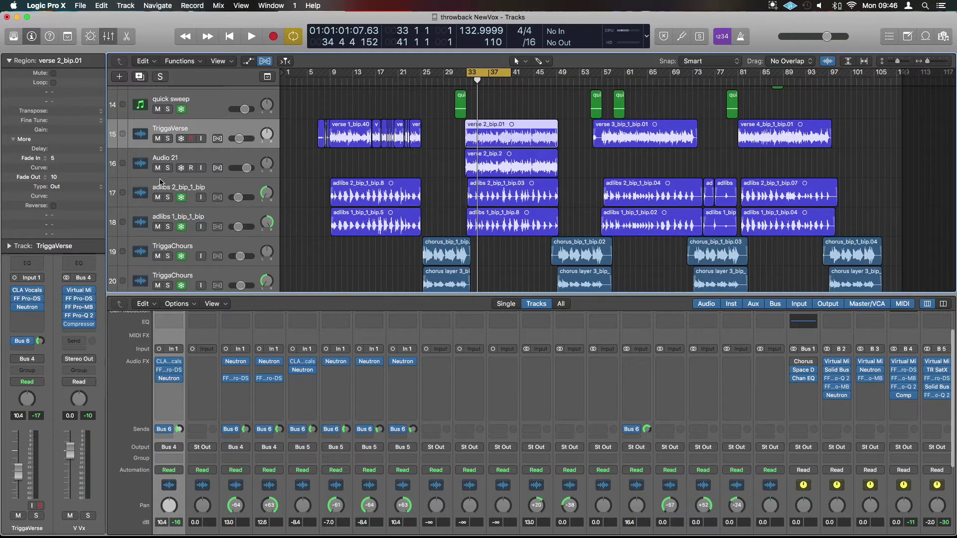
Route Audio 21's output to Bus 10
scroll(172, 350, down, 3)
click(202, 401)
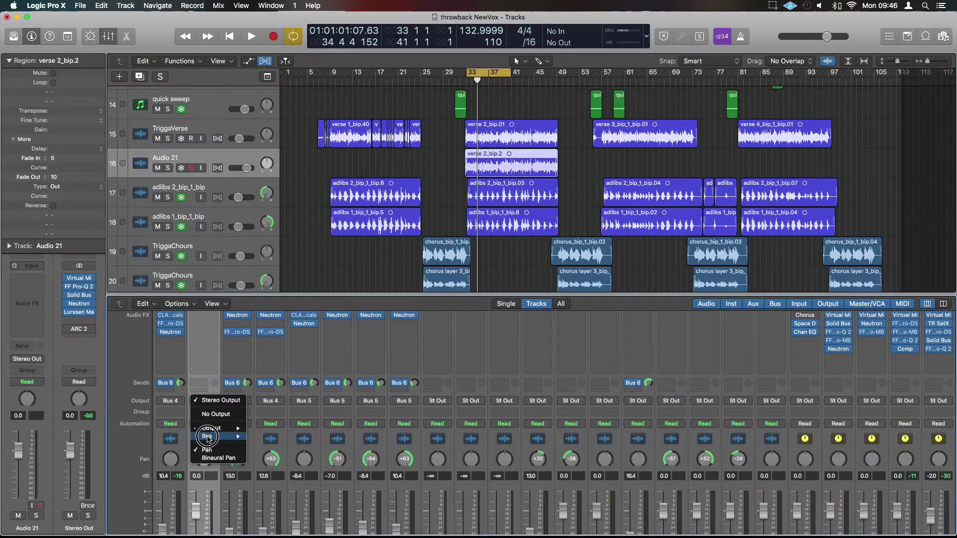
mouse_move(220, 437)
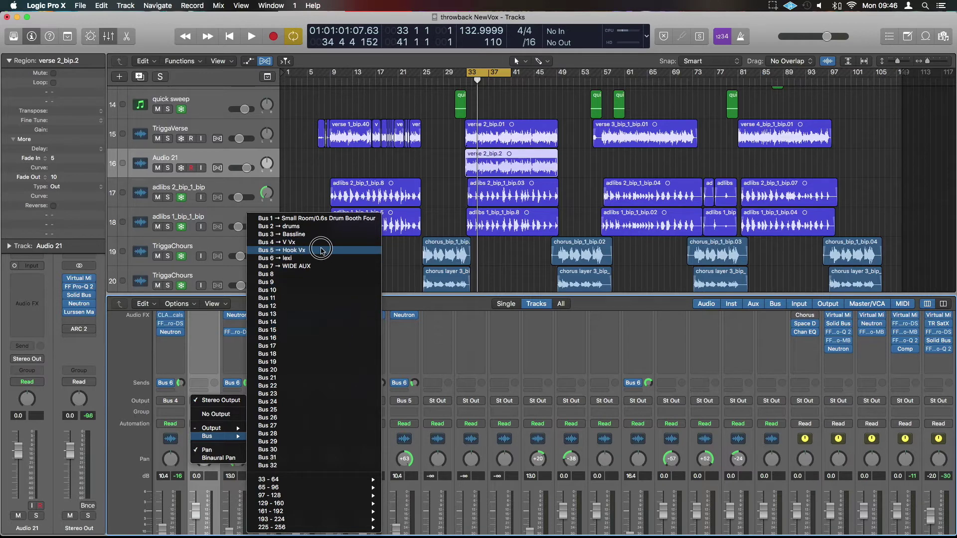
click(321, 290)
Rename the new Aux 8 channel to 'vx example'
scroll(734, 382, down, 3)
scroll(734, 381, right, 5)
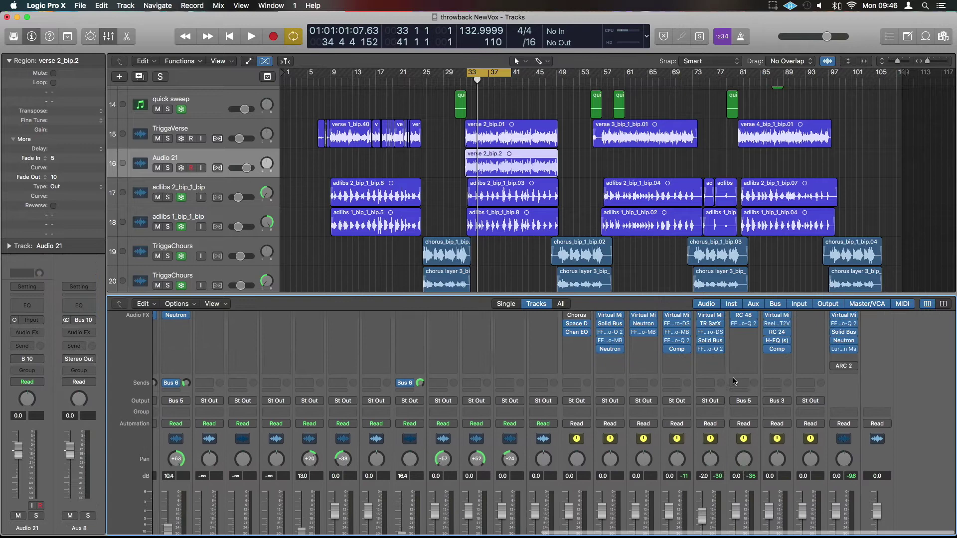
scroll(734, 382, up, 1)
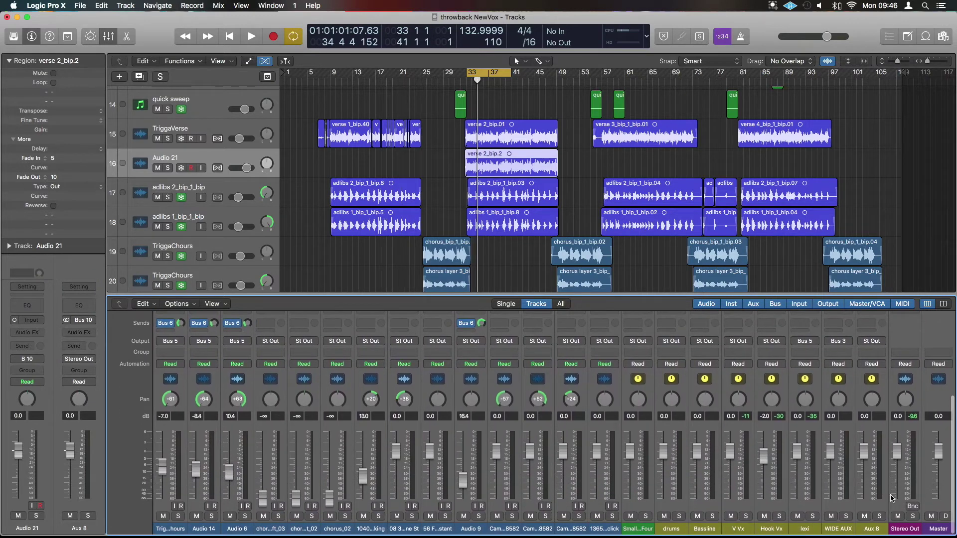
click(873, 532)
text(v)
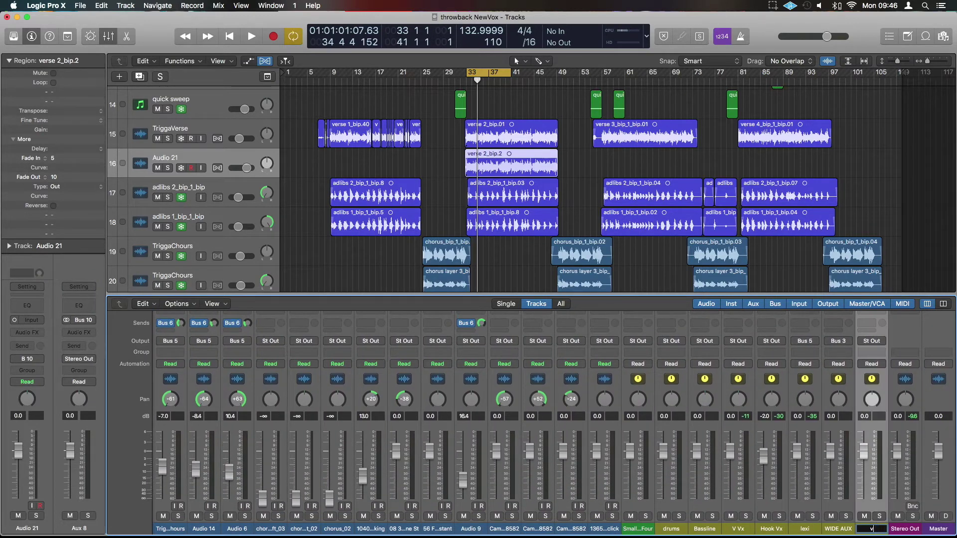
text(x)
key(BackSpace)
key(BackSpace)
text(example)
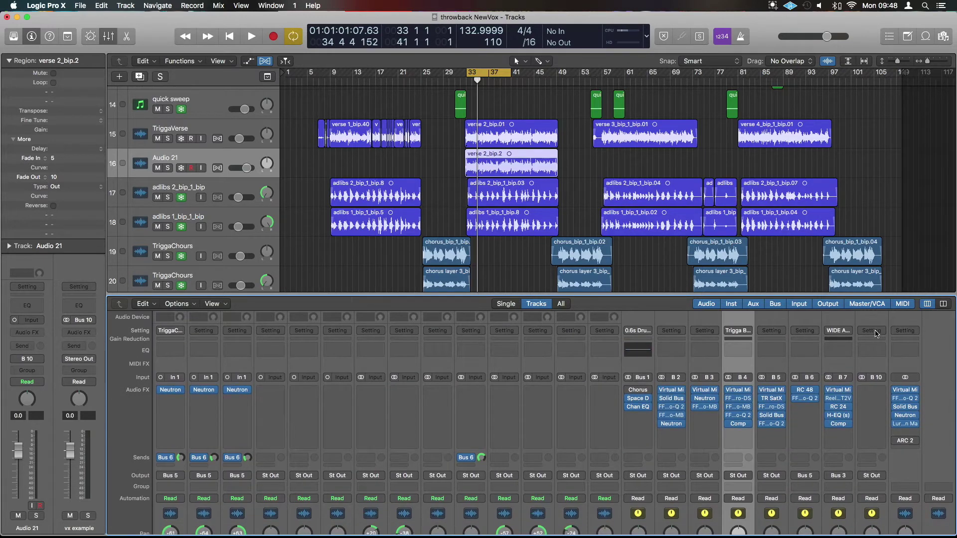
Load the 'Trigga Bus 2' user channel strip setting onto the 'vx example' aux
click(876, 334)
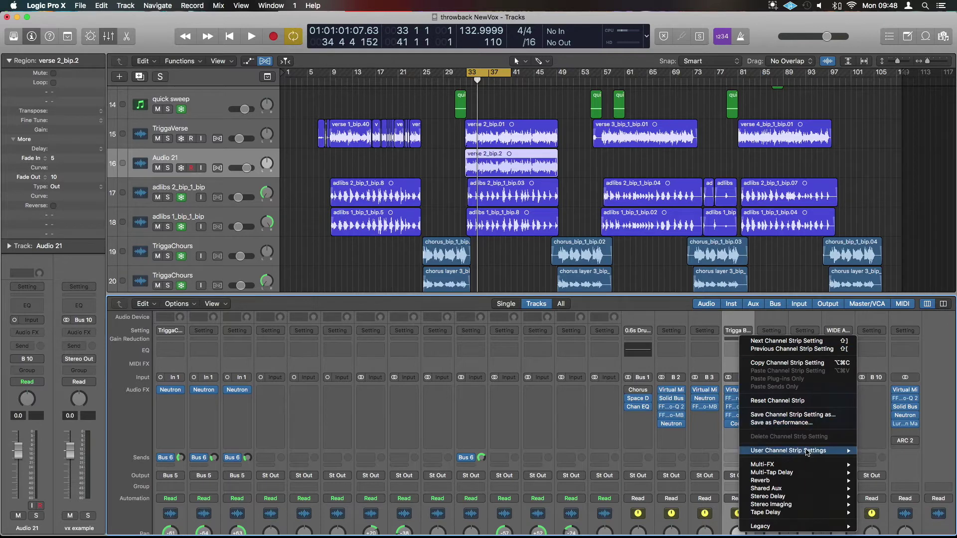
mouse_move(808, 452)
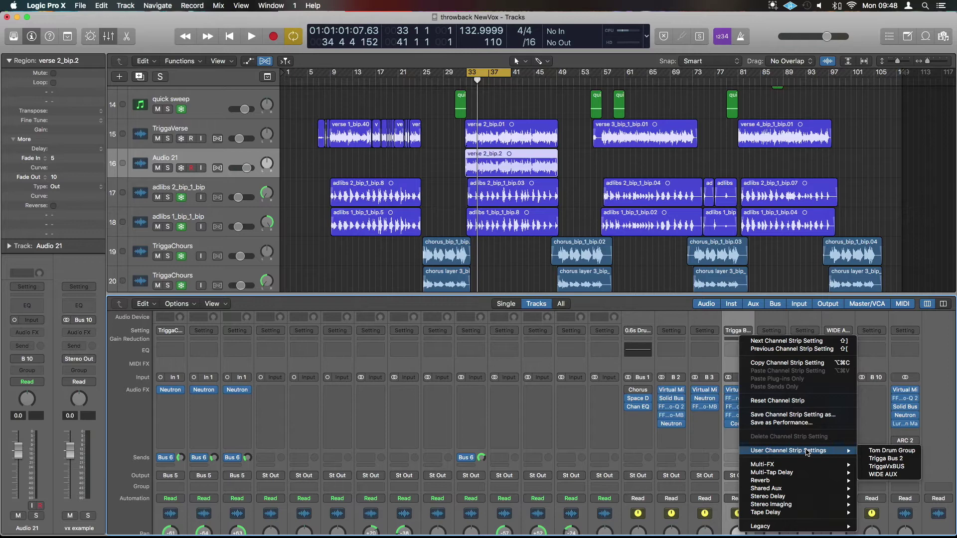
click(899, 461)
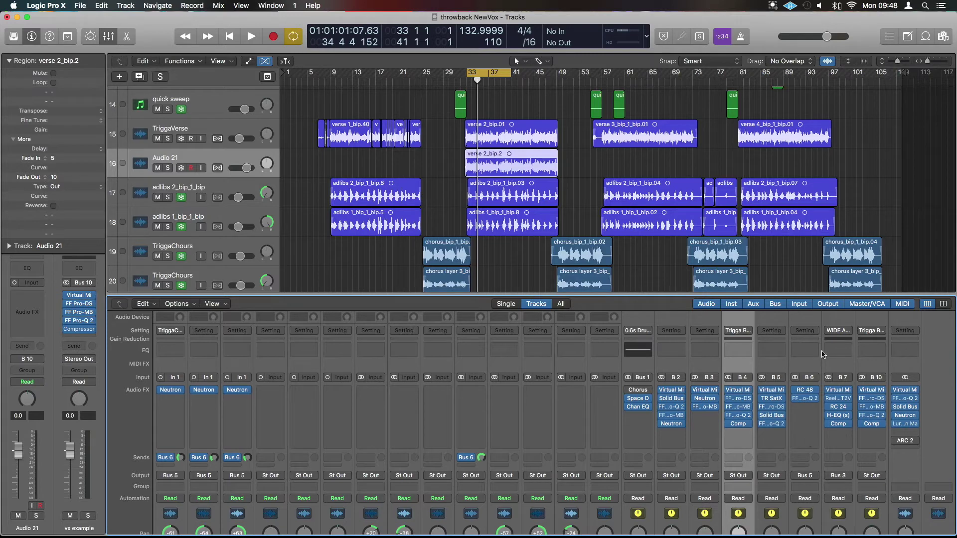
Solo Audio 21 and listen to a short playback through the Trigga Bus 2 chain
click(168, 168)
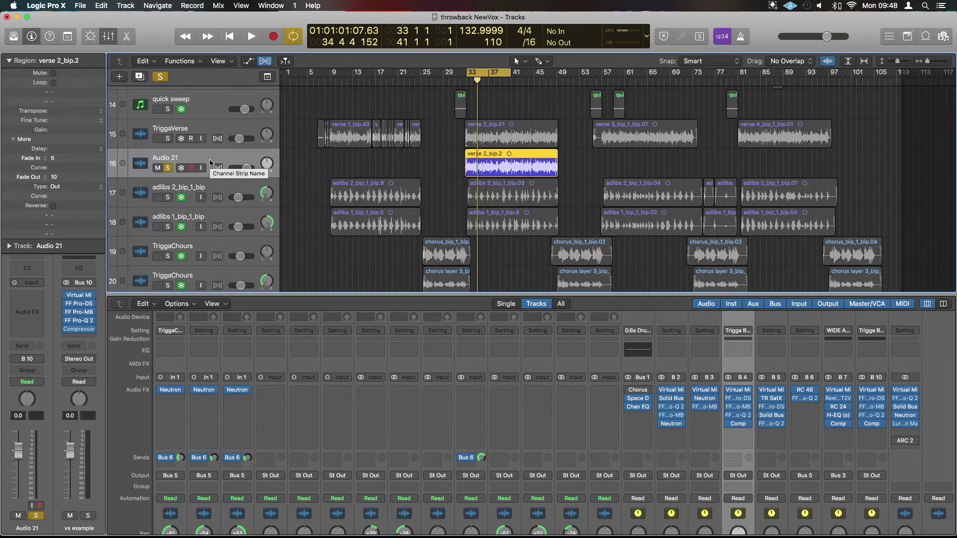
key(space)
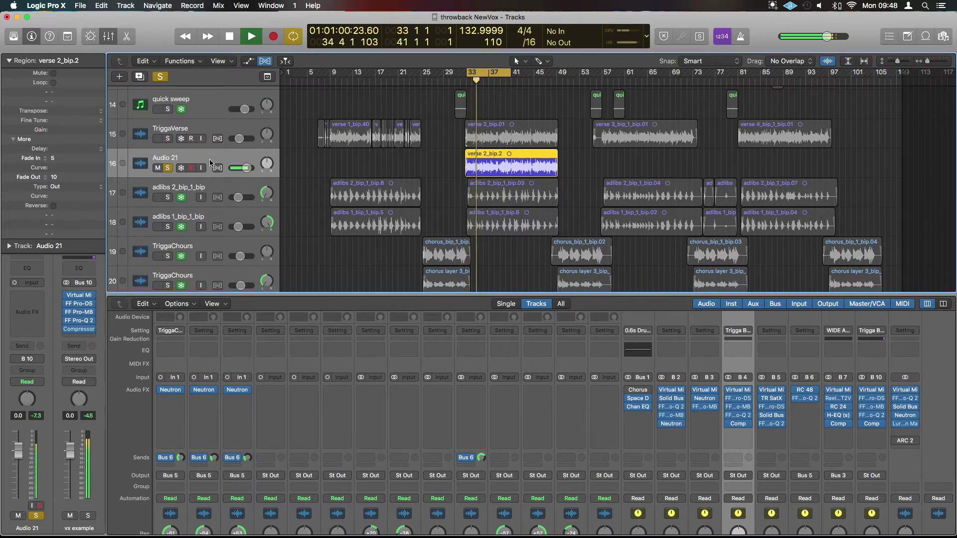
key(space)
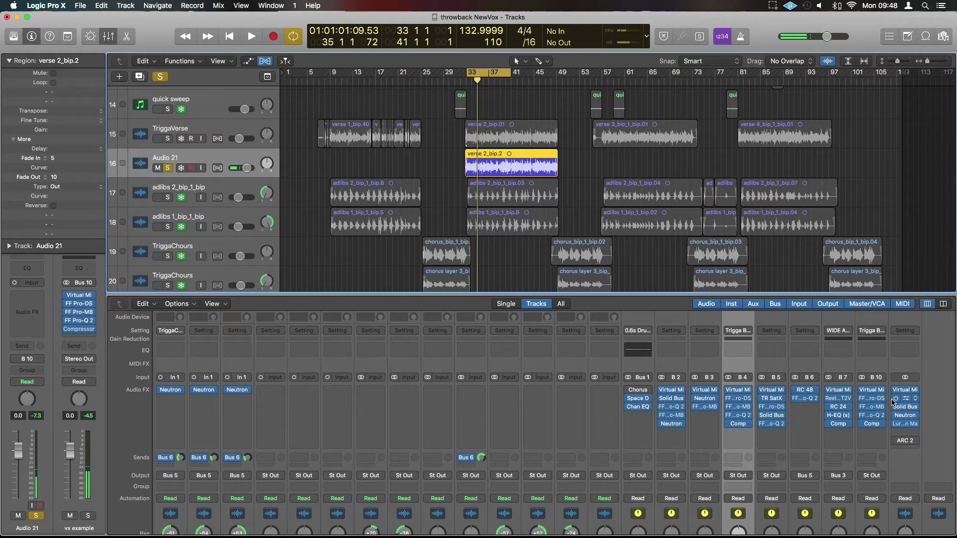
mouse_move(876, 392)
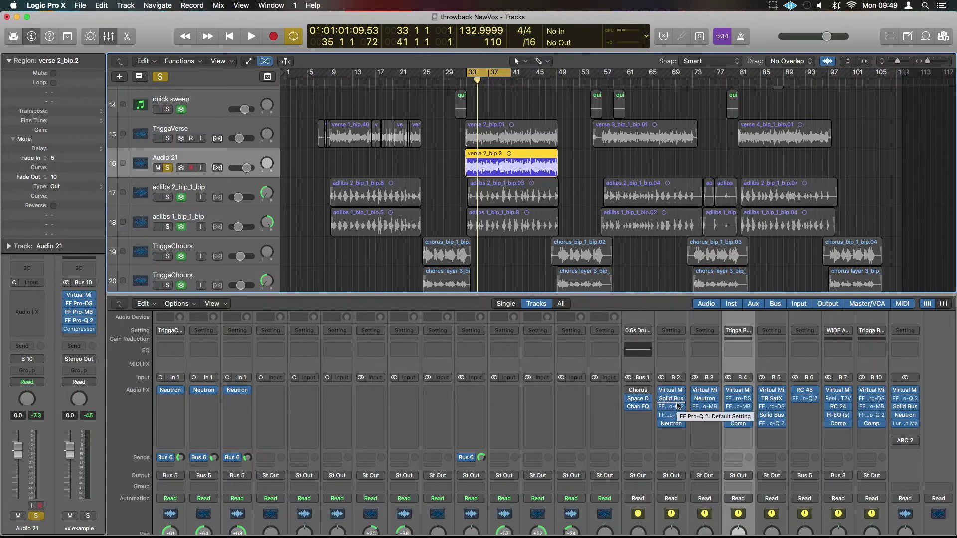
Select the TriggaVerse track and show its channel strip setting menu
scroll(678, 406, left, 5)
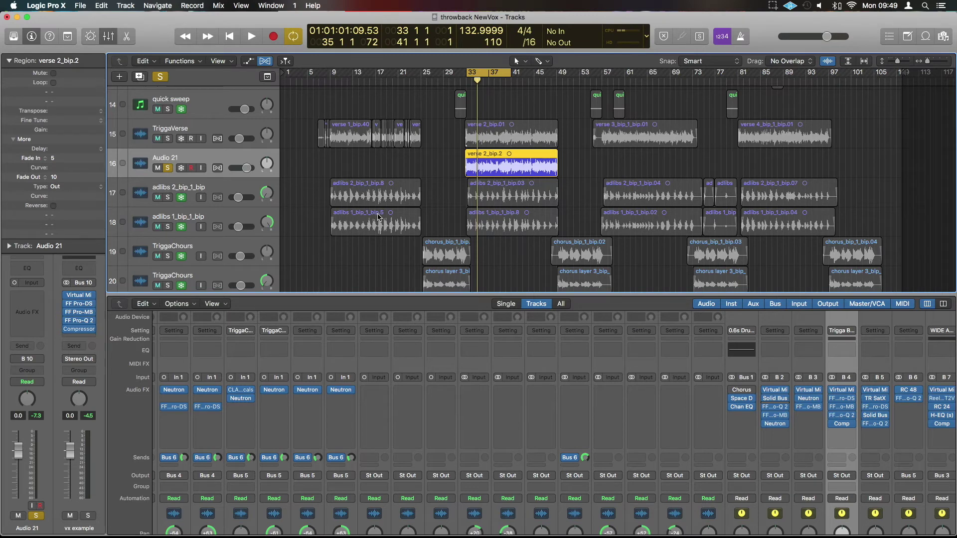
click(151, 131)
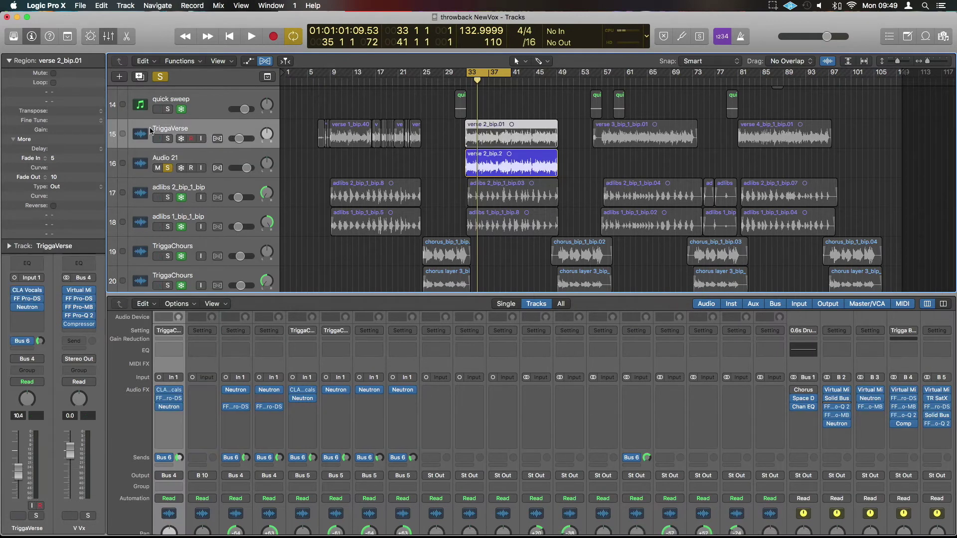
mouse_move(239, 394)
scroll(169, 337, left, 10)
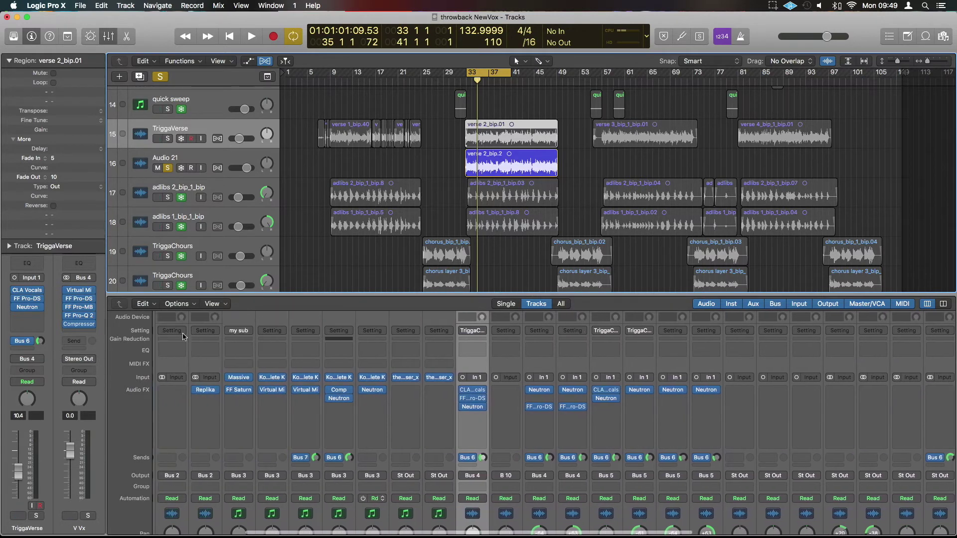
click(480, 332)
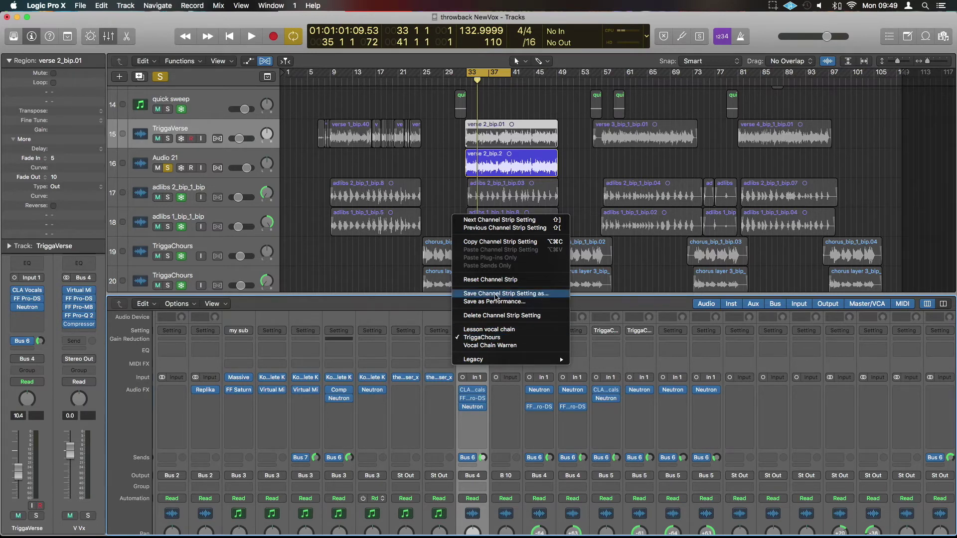
Load the saved TriggaChours strip (CLA Vocals, Pro-DS, Neutron) onto the new vocal track, then clear solo
click(495, 295)
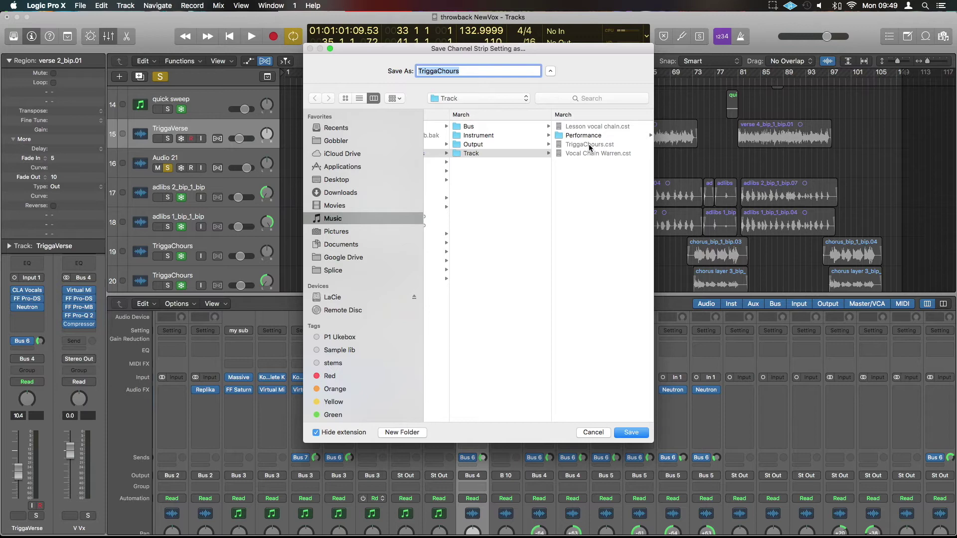
click(598, 432)
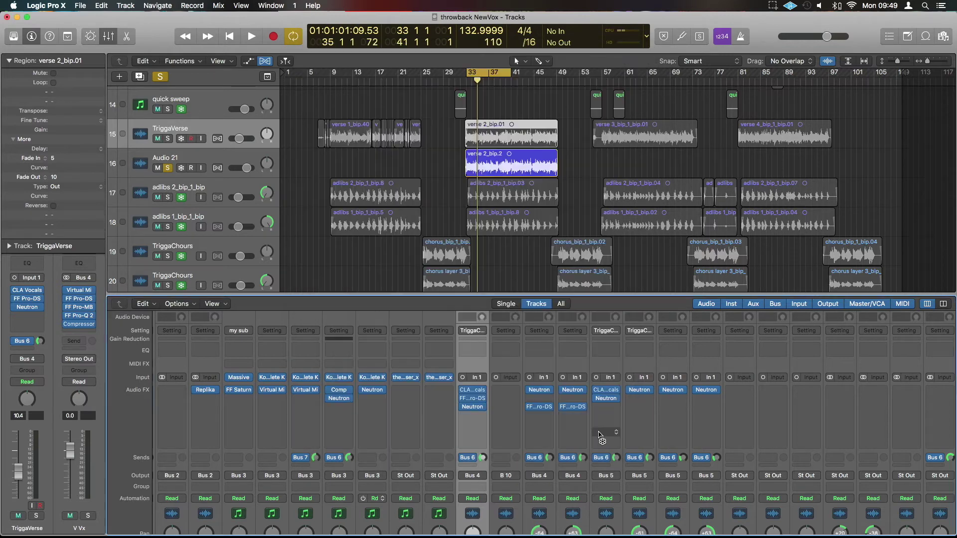
click(507, 337)
click(506, 331)
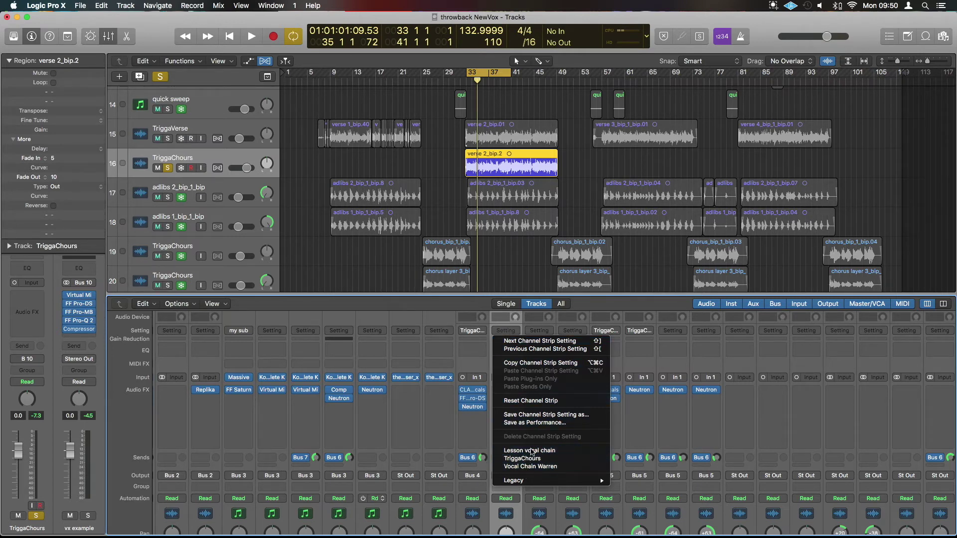
click(510, 459)
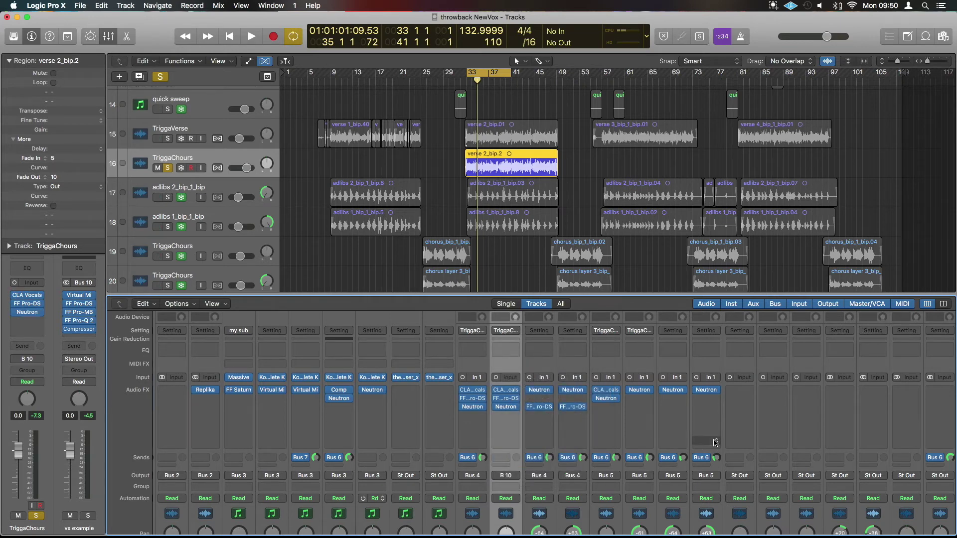
click(168, 139)
Compare TriggaVerse and TriggaChours by alternating their solos during playback
click(168, 168)
click(168, 139)
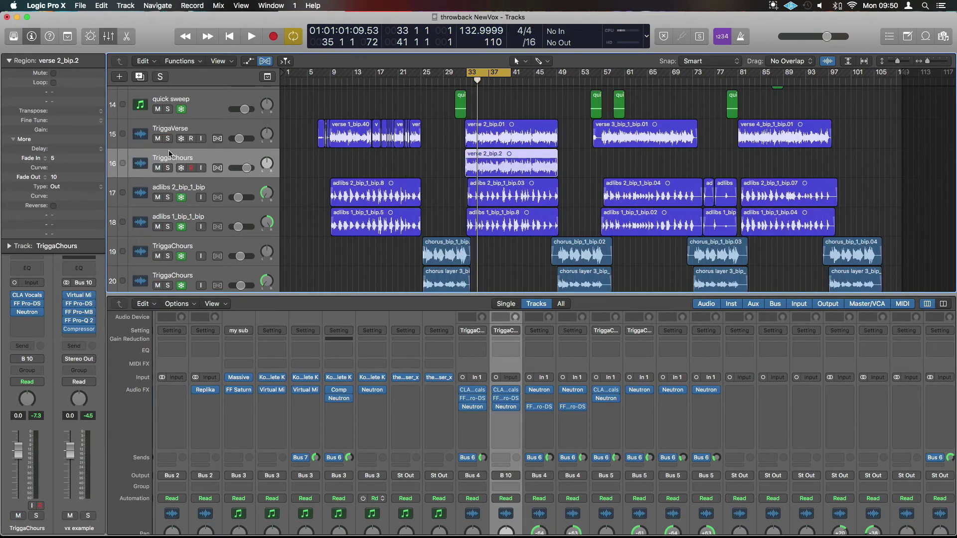
click(168, 138)
key(space)
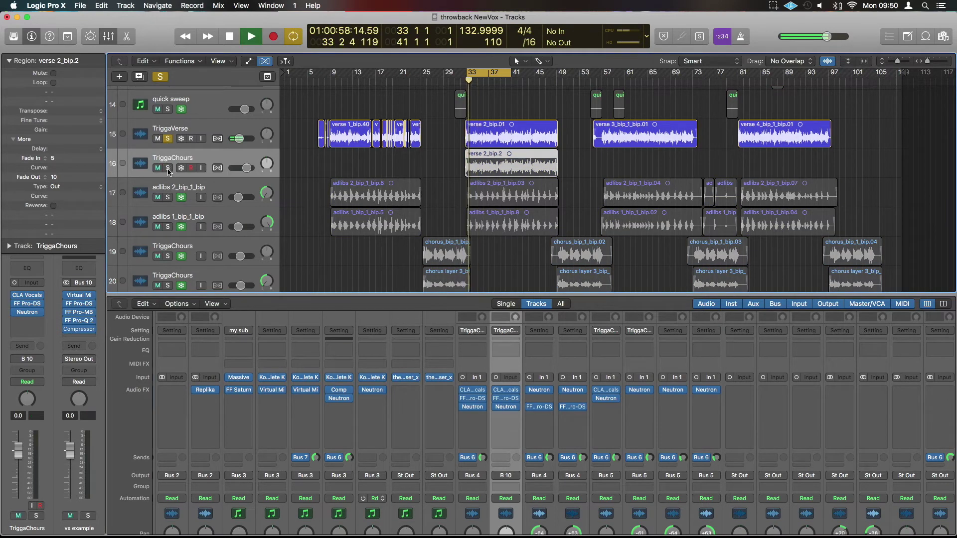
click(168, 168)
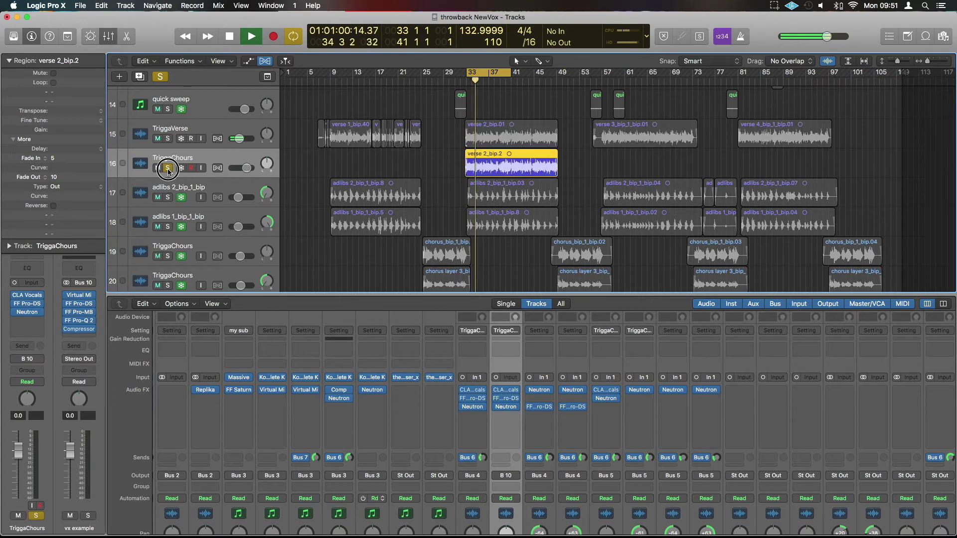
click(168, 139)
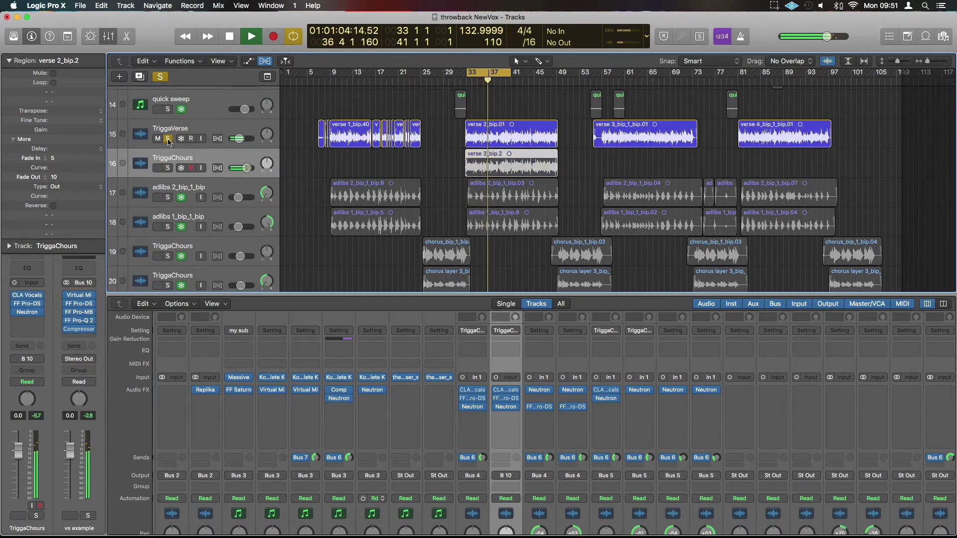
scroll(363, 260, up, 5)
scroll(373, 262, down, 4)
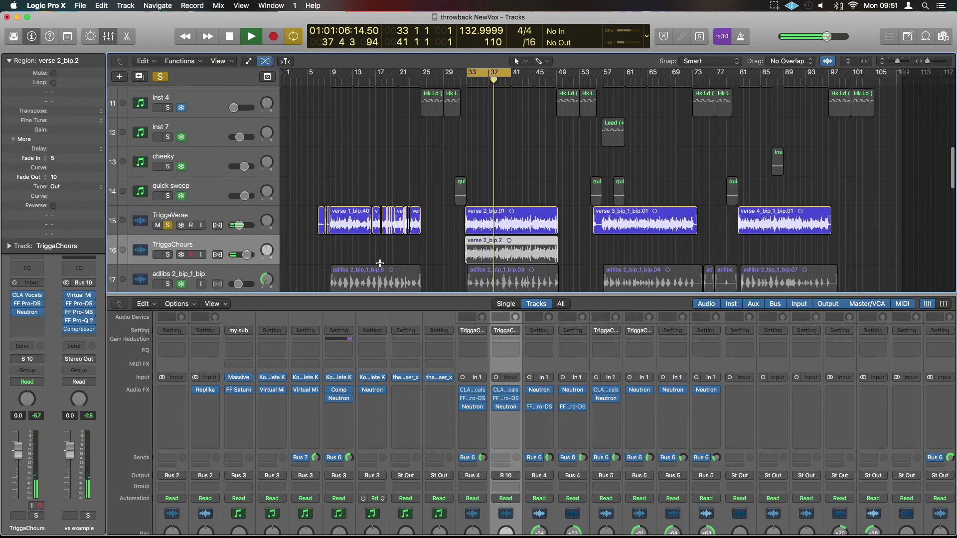
scroll(401, 365, down, 5)
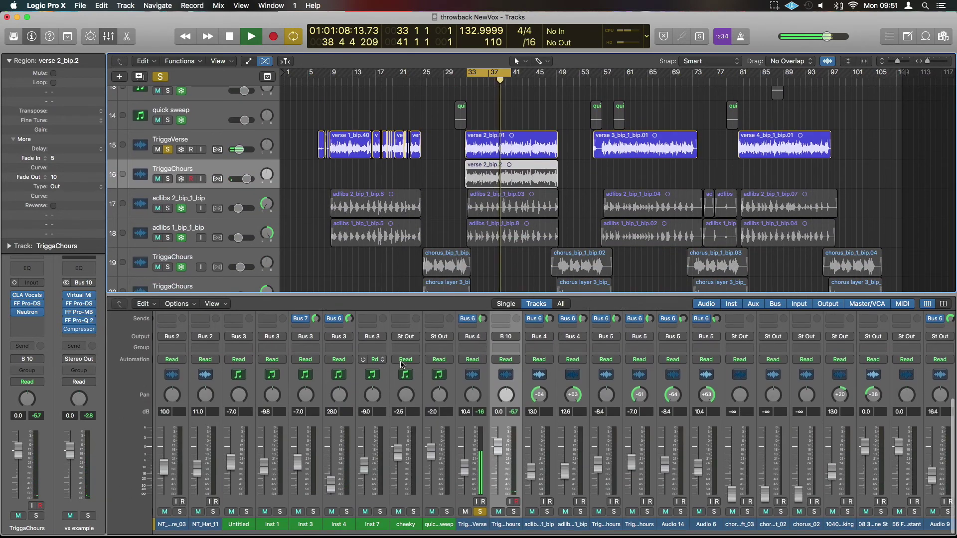
key(space)
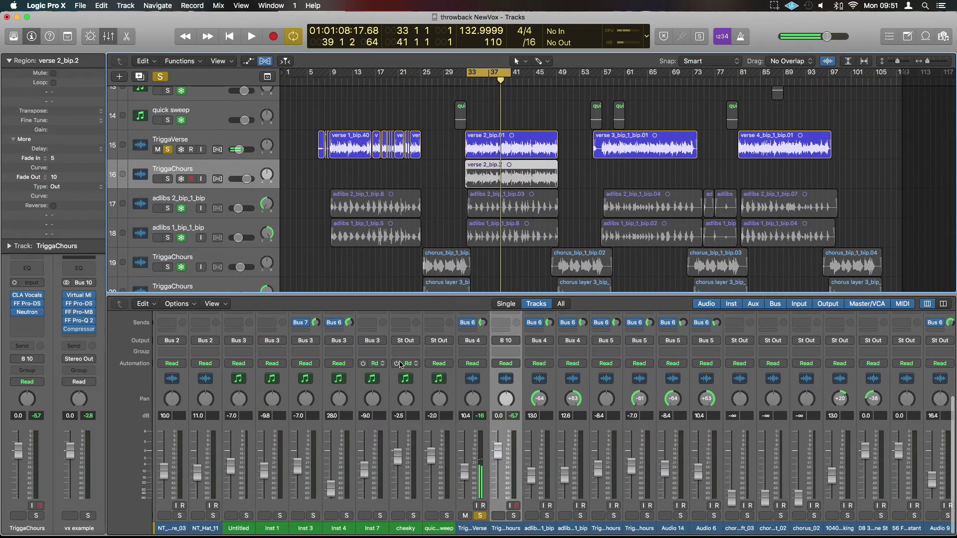
Set the TriggaChours volume to 10.4 dB and re-compare both vocals soloed
double_click(499, 416)
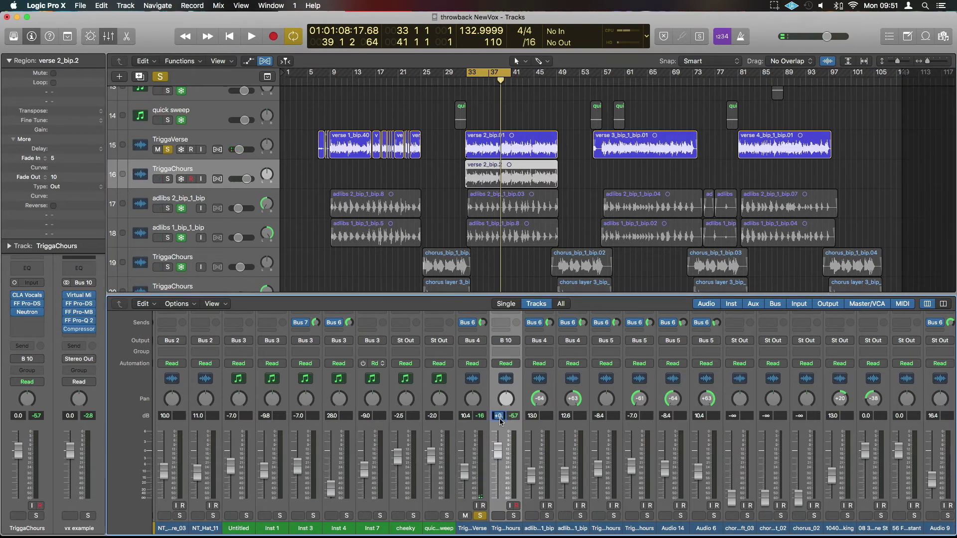
text(-10)
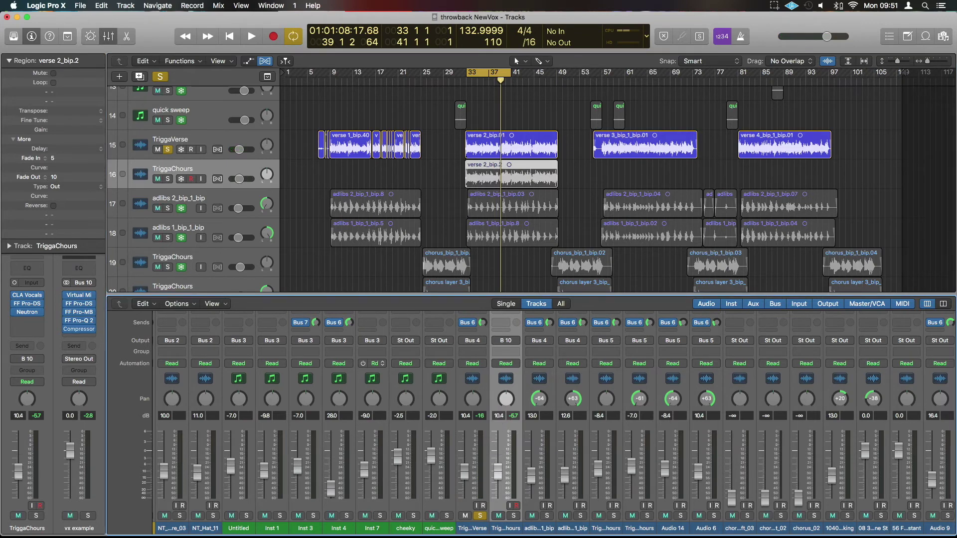
key(Return)
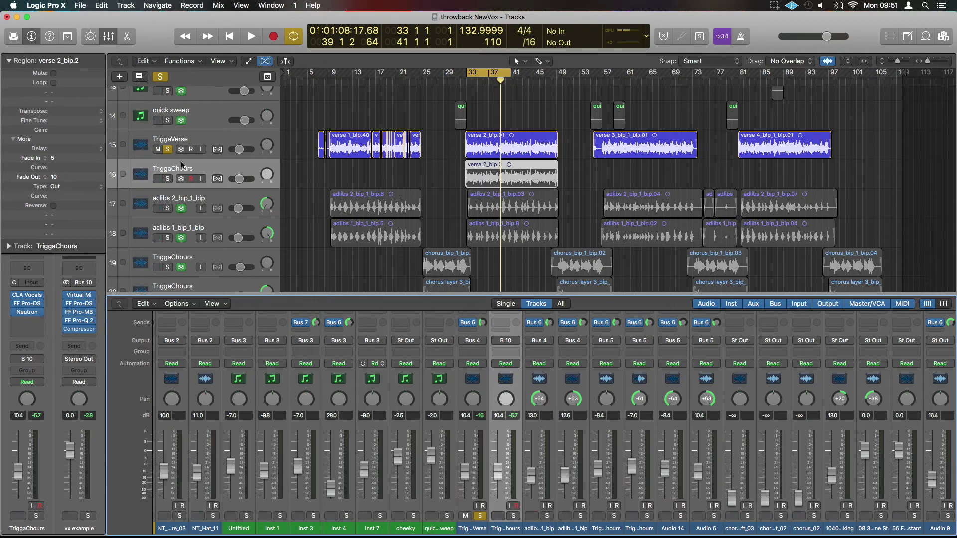
key(space)
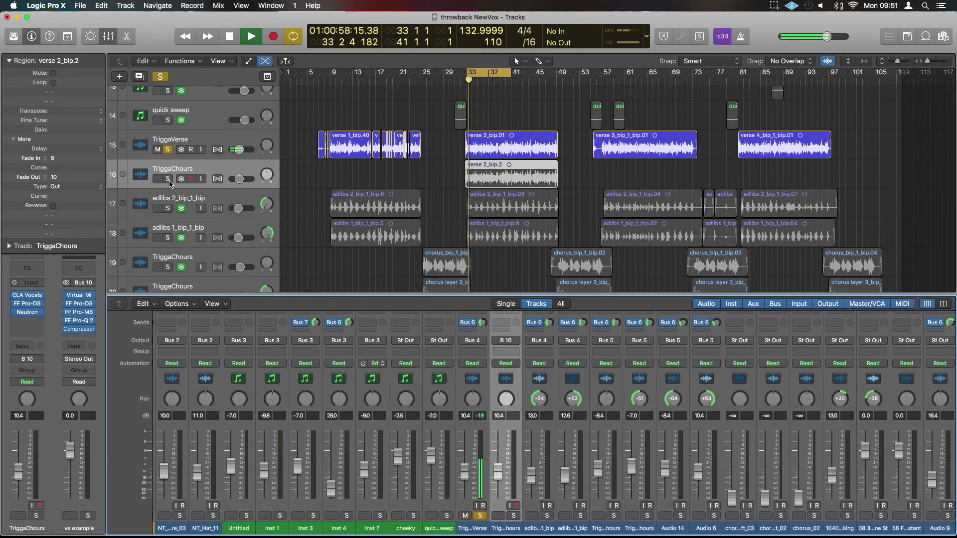
click(169, 179)
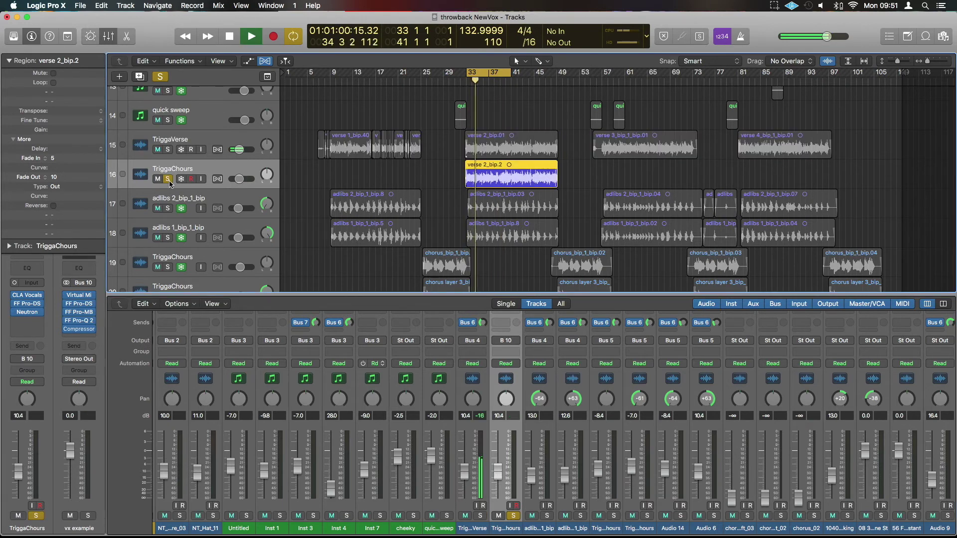
alt+click(168, 150)
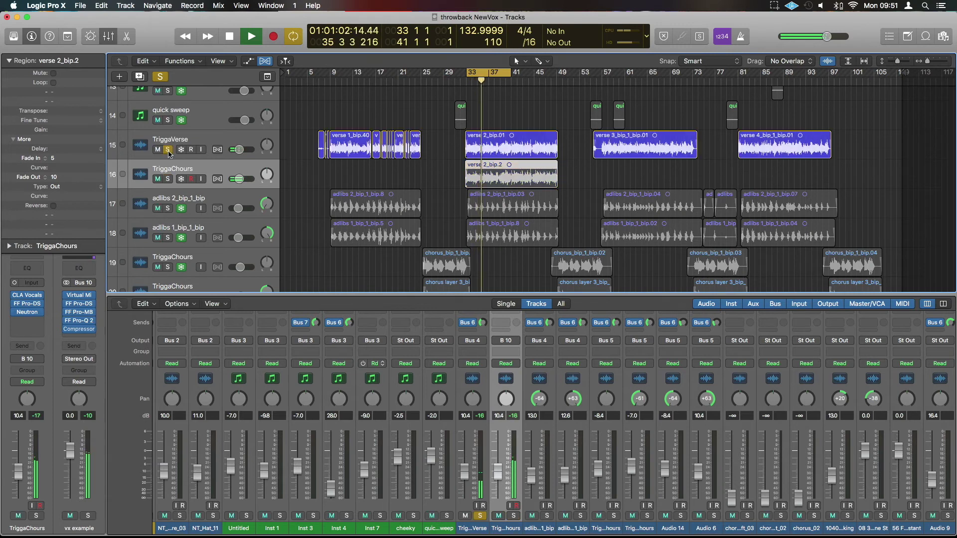
key(space)
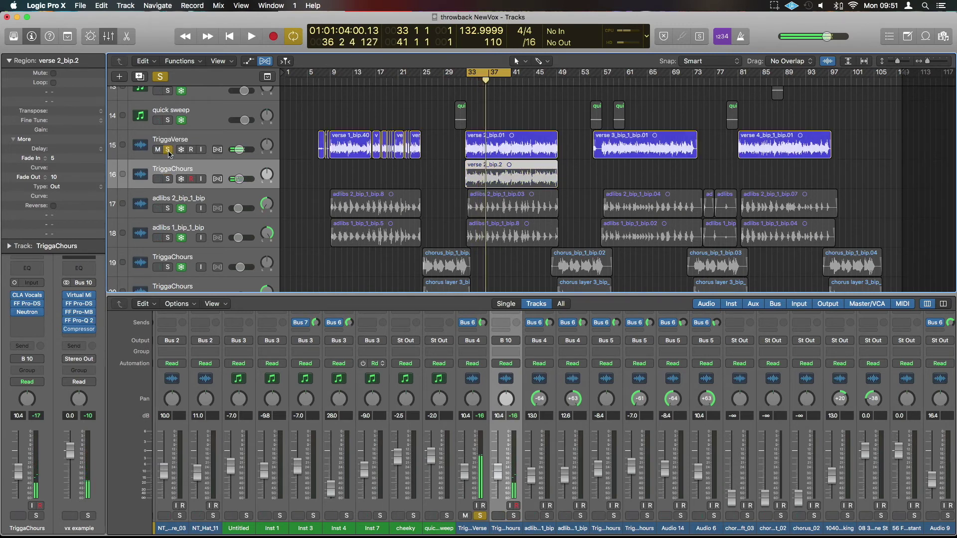